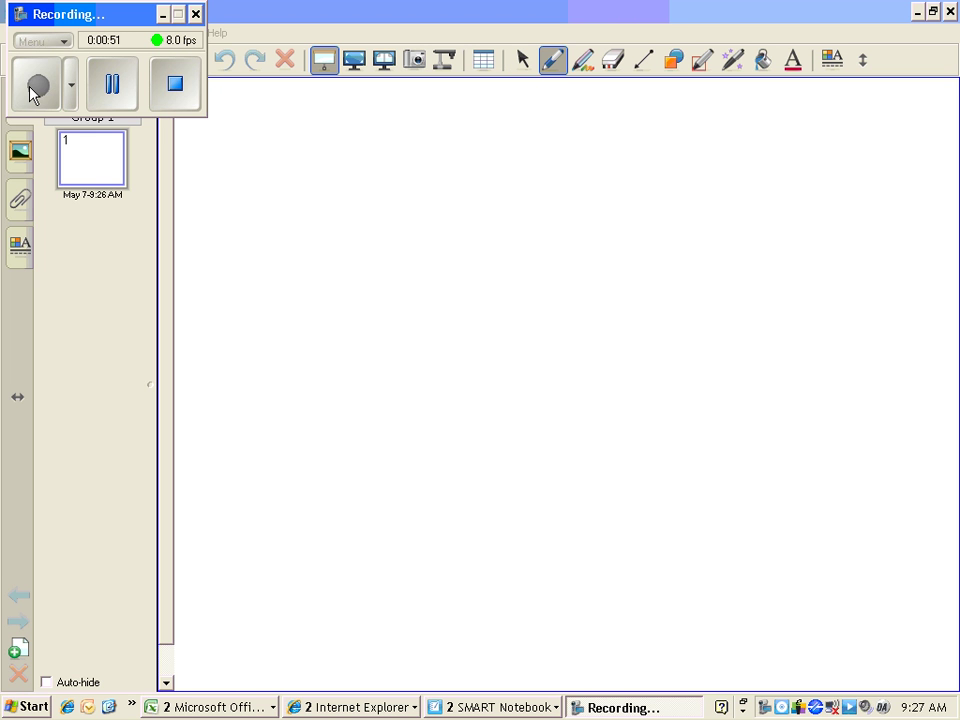
- Handwrite Mg + O2 → MgO in red, then add coefficient 2 before MgO and Mg
mouse_move(287, 210)
left_mouse_down()
mouse_move(306, 196)
mouse_move(330, 210)
left_mouse_up()
left_click_drag(353, 186, 339, 226)
left_click_drag(411, 166, 410, 205)
mouse_move(393, 186)
left_mouse_down()
mouse_move(488, 199)
mouse_move(484, 165)
left_mouse_up()
mouse_move(492, 193)
left_mouse_down()
mouse_move(500, 212)
mouse_move(515, 213)
left_mouse_up()
left_click_drag(545, 174, 612, 172)
mouse_move(600, 163)
left_mouse_down()
mouse_move(600, 180)
mouse_move(660, 162)
mouse_move(692, 194)
mouse_move(718, 196)
left_mouse_up()
left_click_drag(718, 196, 703, 210)
left_click_drag(752, 148, 750, 150)
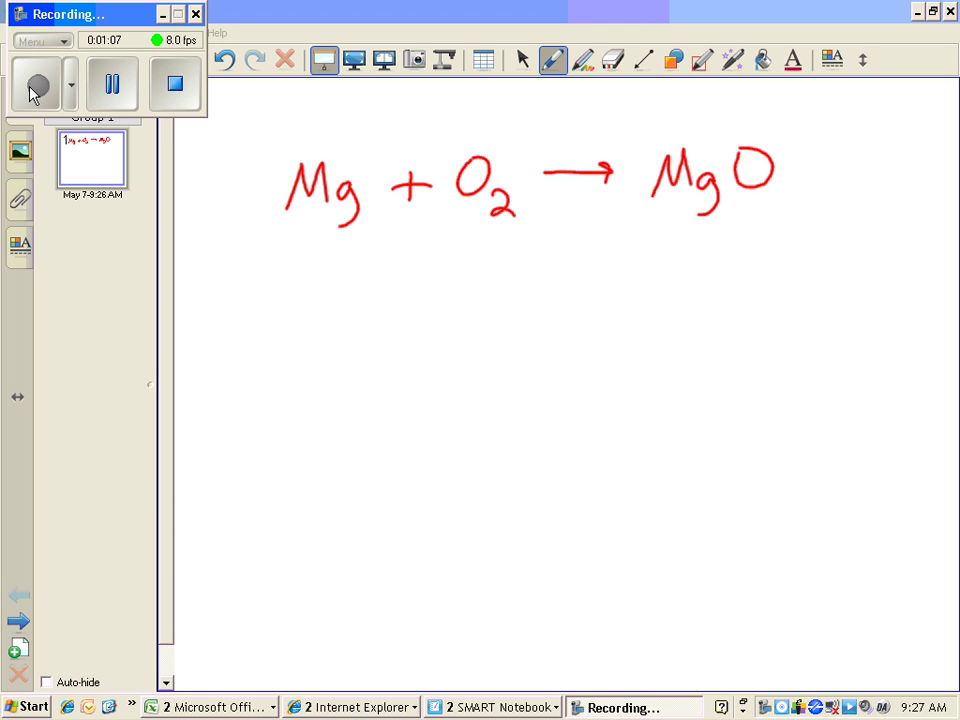
left_click_drag(613, 168, 642, 211)
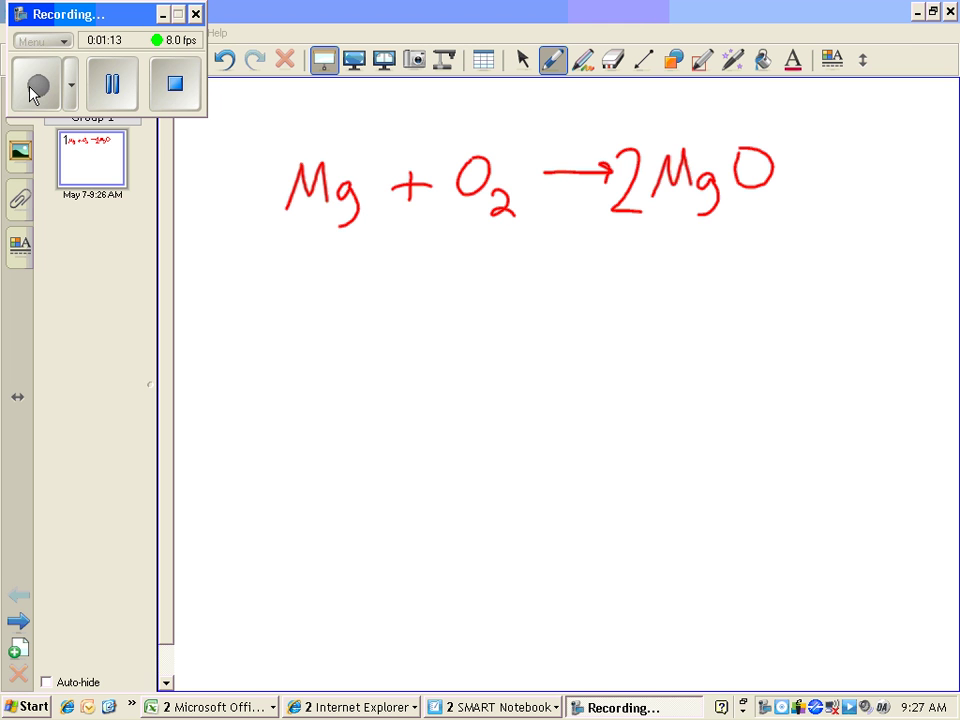
left_click_drag(245, 172, 266, 227)
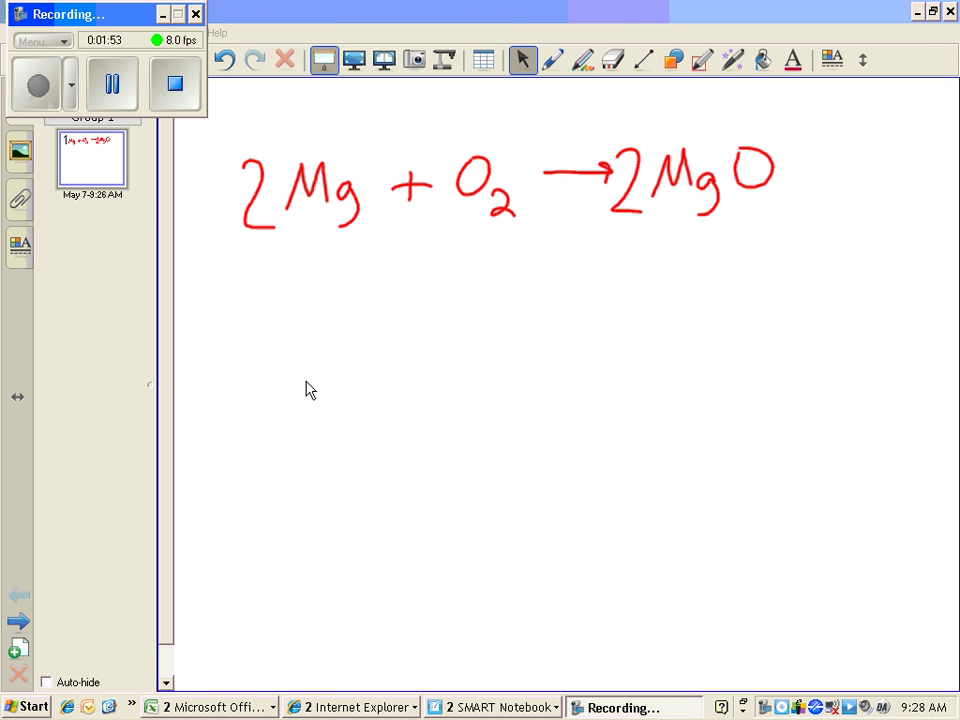
- Switch to the Untitled notebook with the annotated Empirical Formula worksheet and scroll down slightly
left_click(468, 707)
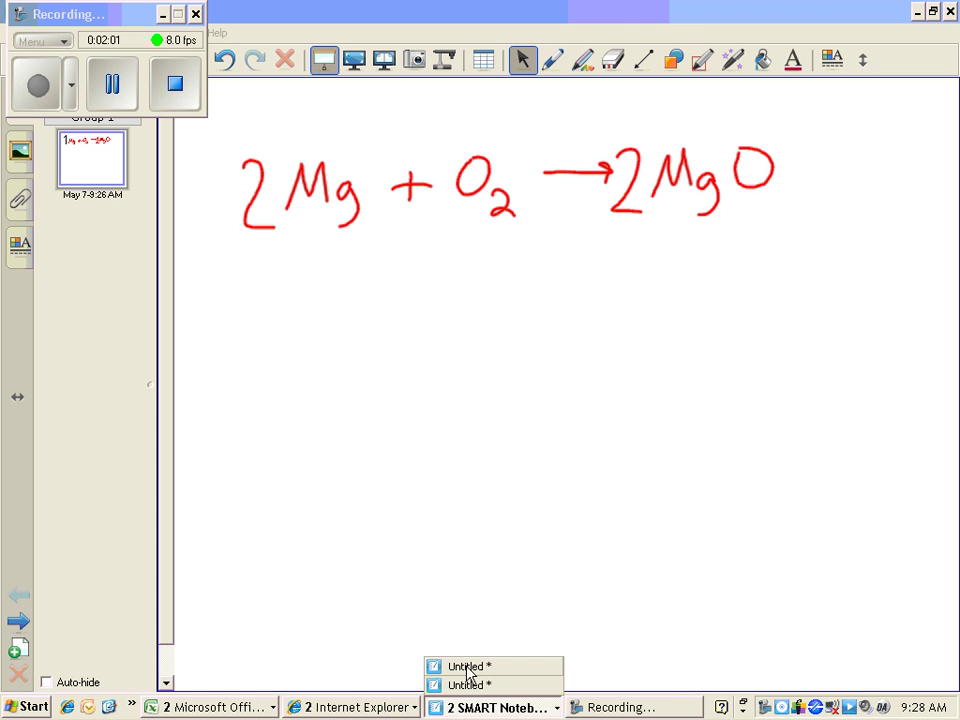
left_click(468, 667)
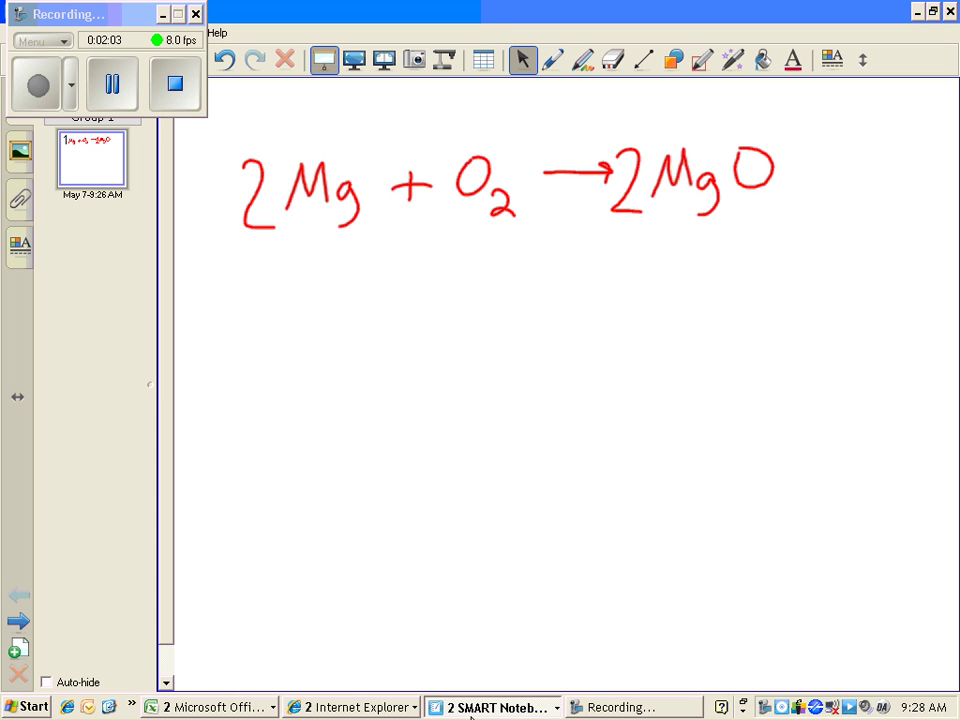
left_click(471, 704)
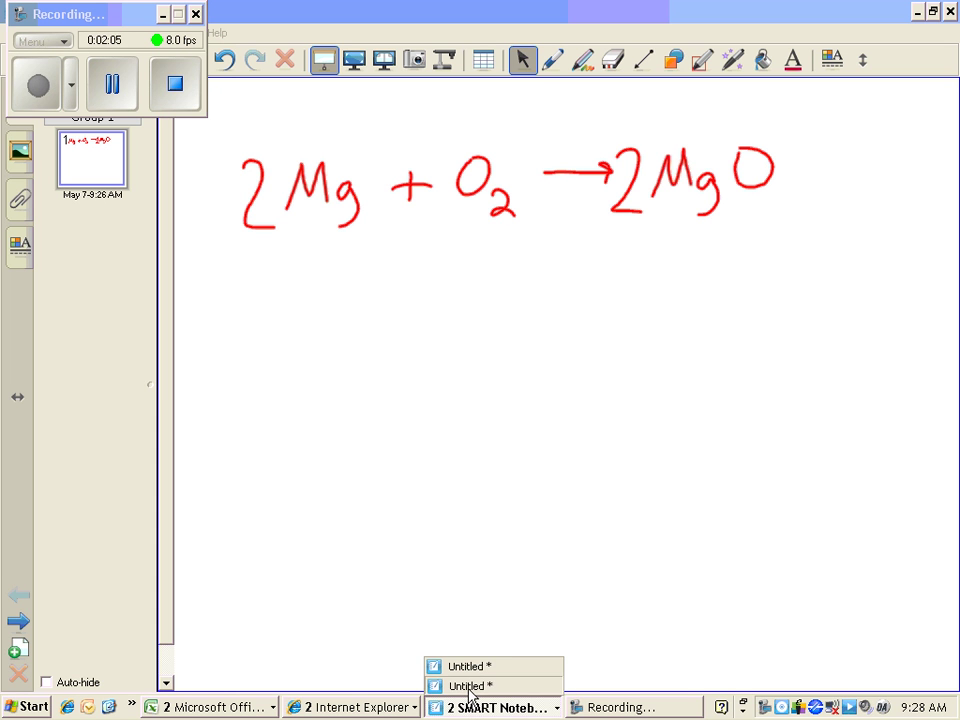
left_click(468, 685)
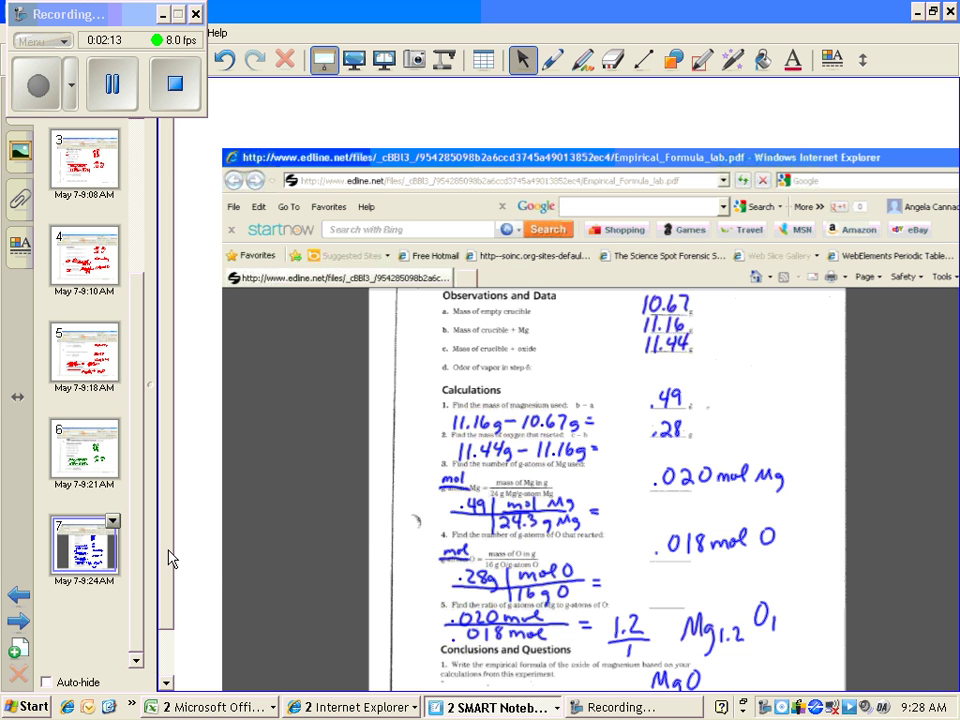
left_click_drag(168, 550, 169, 596)
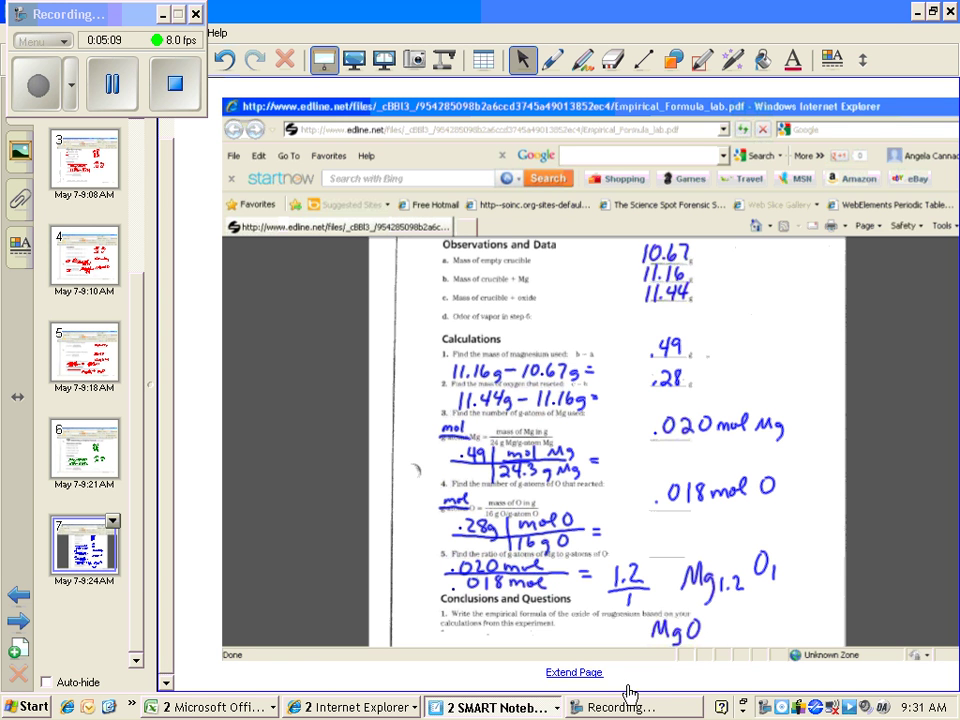
- Switch back to the Untitled notebook showing the red 2Mg + O2 → 2MgO equation
left_click(510, 710)
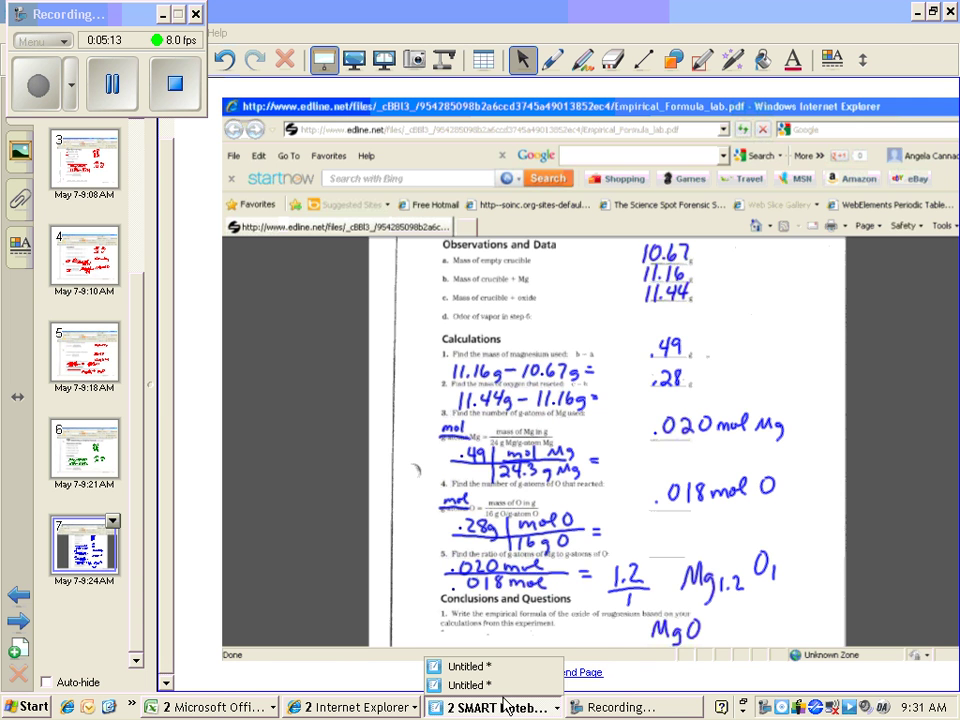
left_click(481, 677)
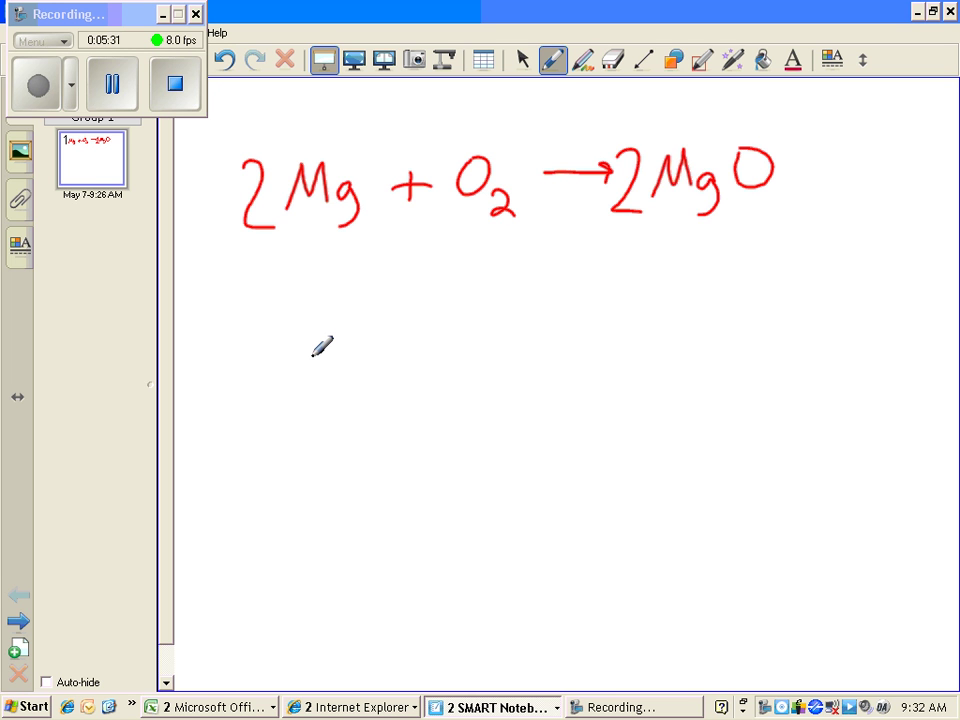
- Write the starting masses .49g Mg and .28g O below the equation
left_click(240, 346)
mouse_move(263, 312)
left_mouse_down()
mouse_move(258, 328)
mouse_move(278, 335)
left_mouse_up()
left_click_drag(273, 311, 273, 353)
left_click_drag(301, 314, 299, 357)
mouse_move(297, 312)
left_mouse_down()
mouse_move(300, 363)
mouse_move(336, 340)
mouse_move(316, 384)
left_mouse_up()
mouse_move(360, 350)
left_mouse_down()
mouse_move(377, 325)
mouse_move(386, 348)
left_mouse_up()
left_click_drag(402, 325, 391, 370)
left_click_drag(263, 512, 285, 531)
mouse_move(304, 506)
left_mouse_down()
mouse_move(292, 522)
mouse_move(303, 510)
left_mouse_up()
left_click_drag(324, 516, 322, 548)
left_click(349, 497)
left_click_drag(356, 502, 352, 506)
- Draw conversion grid lines beside .49g Mg and .28g O
left_click_drag(425, 290, 445, 418)
left_click_drag(222, 366, 583, 353)
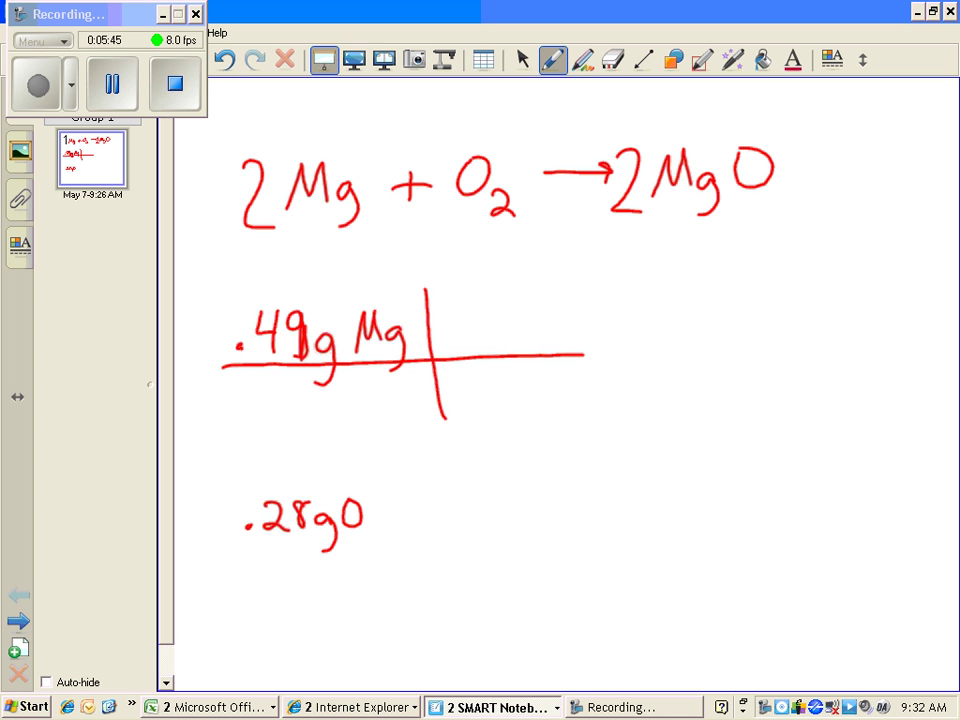
left_click_drag(386, 489, 390, 610)
left_click_drag(237, 547, 567, 575)
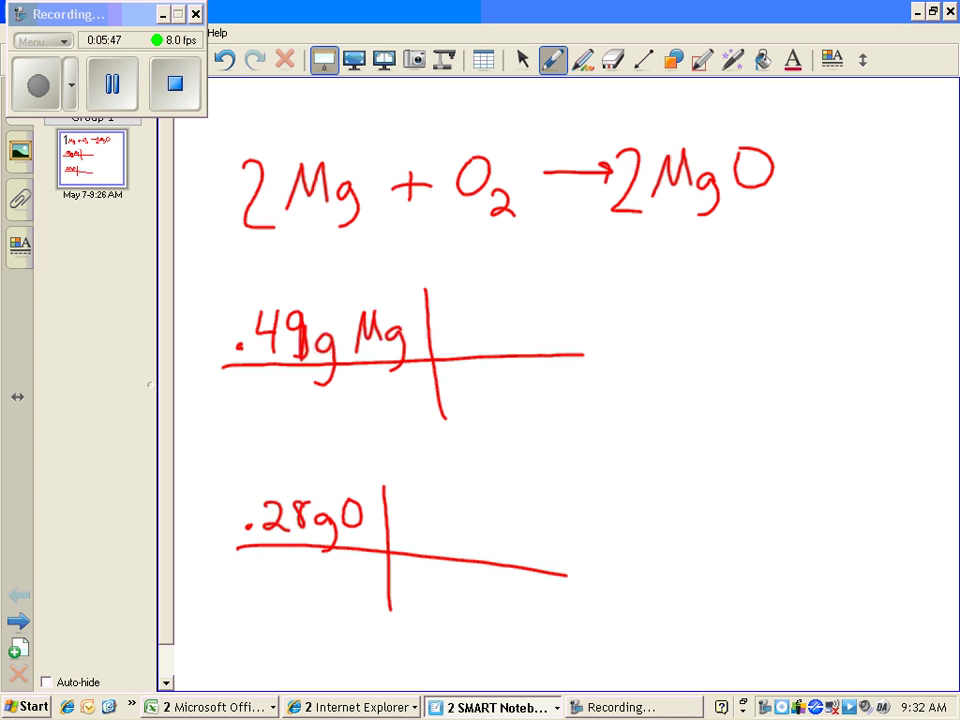
- Complete the magnesium conversion: mol / 24.3g = .020 mol Mg
mouse_move(449, 378)
left_mouse_down()
mouse_move(471, 398)
mouse_move(499, 390)
left_mouse_up()
mouse_move(493, 372)
left_mouse_down()
mouse_move(494, 402)
mouse_move(514, 392)
mouse_move(502, 402)
left_mouse_up()
left_click(505, 398)
left_click_drag(533, 388, 522, 410)
mouse_move(453, 322)
left_mouse_down()
mouse_move(453, 340)
mouse_move(476, 340)
mouse_move(500, 308)
mouse_move(505, 347)
mouse_move(566, 347)
left_mouse_up()
mouse_move(546, 357)
left_mouse_down()
mouse_move(608, 360)
mouse_move(618, 344)
left_mouse_up()
left_click_drag(626, 347, 641, 360)
mouse_move(657, 344)
left_mouse_down()
mouse_move(650, 360)
mouse_move(657, 343)
left_mouse_up()
left_click_drag(677, 358, 702, 358)
mouse_move(712, 345)
left_mouse_down()
mouse_move(759, 357)
mouse_move(767, 378)
left_mouse_up()
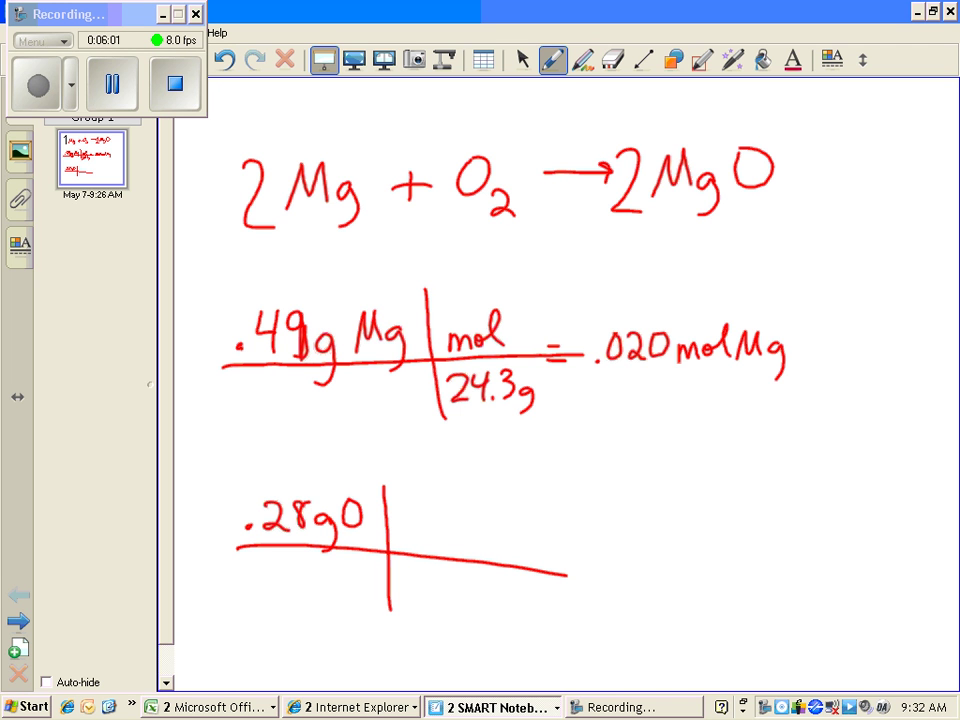
- Complete the oxygen conversion: mol / 16g = .018 mol
mouse_move(405, 575)
left_mouse_down()
mouse_move(405, 603)
mouse_move(414, 596)
mouse_move(430, 626)
left_mouse_up()
mouse_move(409, 528)
left_mouse_down()
mouse_move(426, 548)
mouse_move(448, 546)
mouse_move(471, 525)
mouse_move(526, 542)
mouse_move(529, 552)
left_mouse_up()
mouse_move(590, 515)
left_mouse_down()
mouse_move(603, 545)
mouse_move(627, 516)
mouse_move(664, 541)
mouse_move(675, 522)
left_mouse_up()
left_click_drag(689, 506, 686, 532)
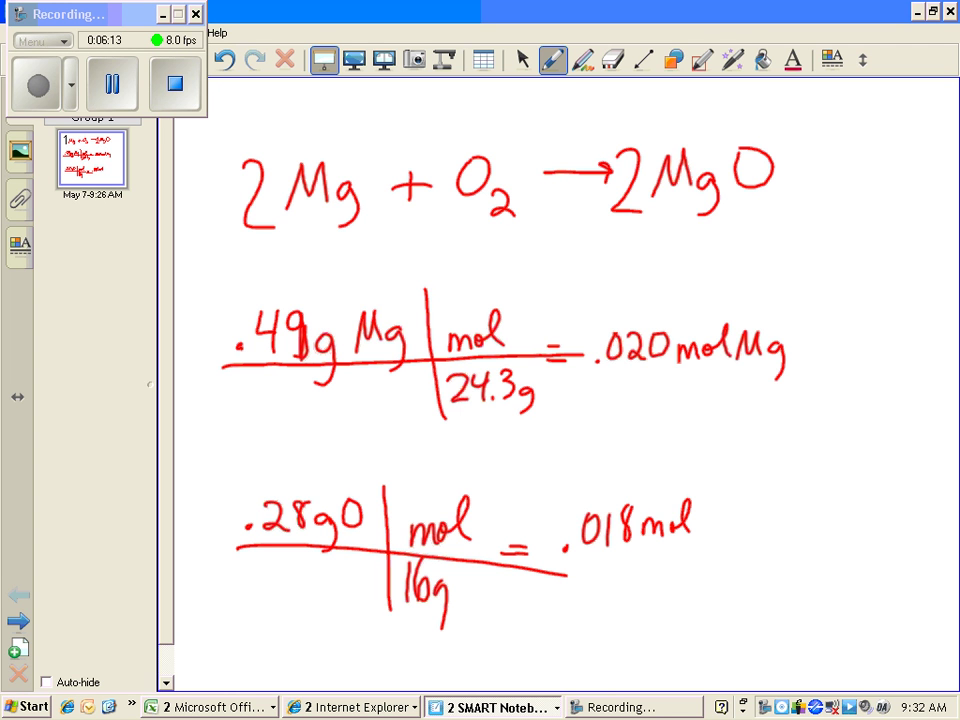
- Underline .020 mol Mg, label the oxygen answer O, and write .018 mol beneath Mg
left_click_drag(598, 377, 790, 382)
left_click_drag(724, 504, 727, 503)
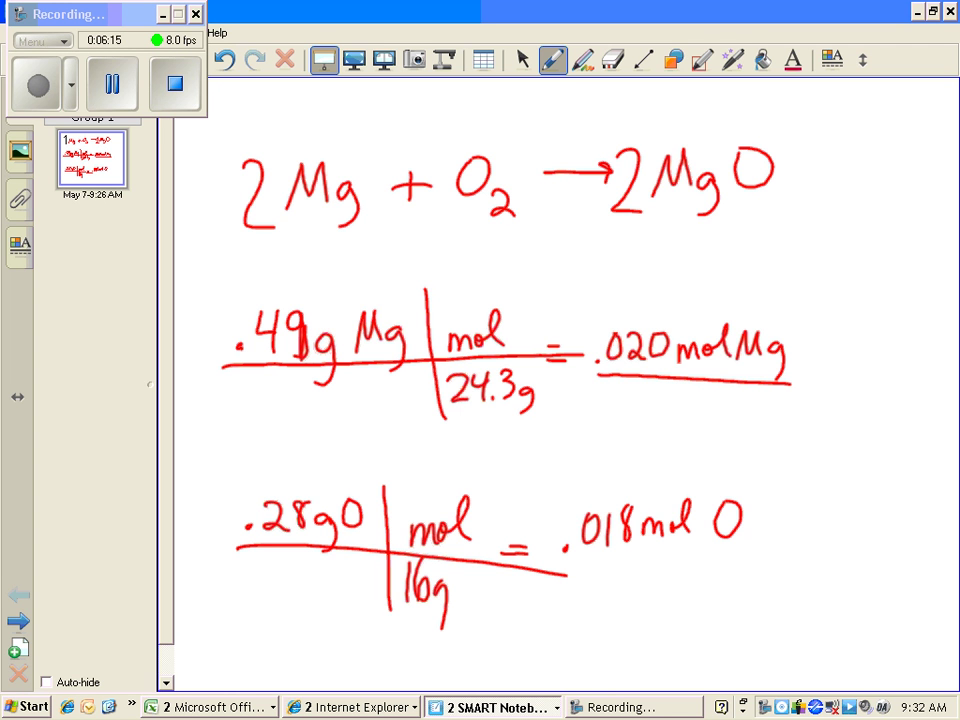
left_click_drag(646, 402, 658, 419)
mouse_move(675, 400)
left_mouse_down()
mouse_move(710, 418)
mouse_move(721, 408)
mouse_move(757, 410)
left_mouse_up()
- Divide .018 mol O by .018 mol, writing the result = 1
left_click_drag(577, 553, 770, 553)
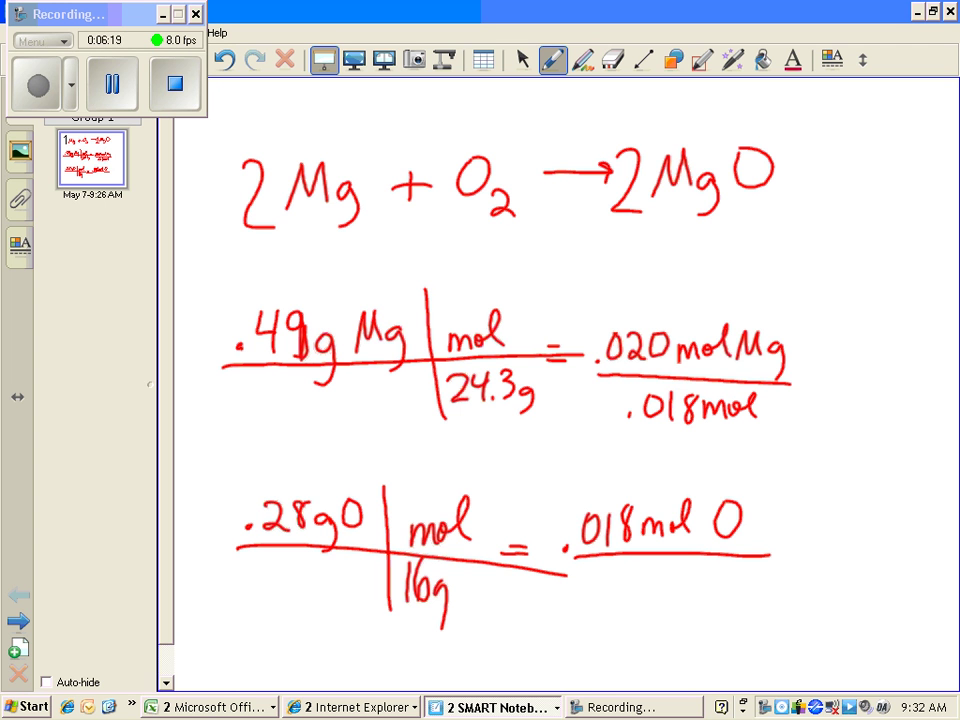
left_click_drag(593, 588, 594, 589)
mouse_move(617, 568)
left_mouse_down()
mouse_move(605, 590)
mouse_move(617, 568)
left_mouse_up()
left_click_drag(630, 562, 630, 596)
left_click_drag(650, 562, 645, 590)
mouse_move(666, 572)
left_mouse_down()
mouse_move(666, 586)
mouse_move(688, 590)
mouse_move(694, 579)
left_mouse_up()
left_click_drag(708, 565, 714, 591)
left_click_drag(779, 554, 802, 559)
left_click_drag(837, 535, 837, 577)
- Write = 1.2 as the magnesium mole ratio
left_click_drag(795, 376, 816, 372)
left_click_drag(797, 390, 848, 395)
mouse_move(872, 370)
left_mouse_down()
mouse_move(880, 397)
mouse_move(899, 402)
left_mouse_up()
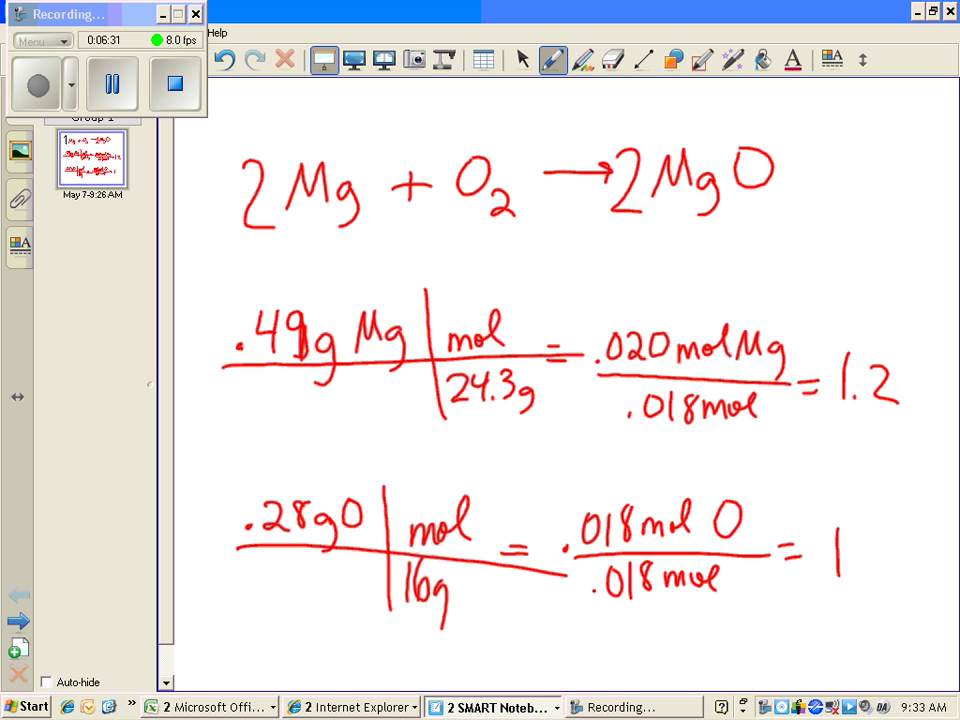
- Scroll down and handwrite MgO below the oxygen conversion
scroll(165, 664, "down", 1)
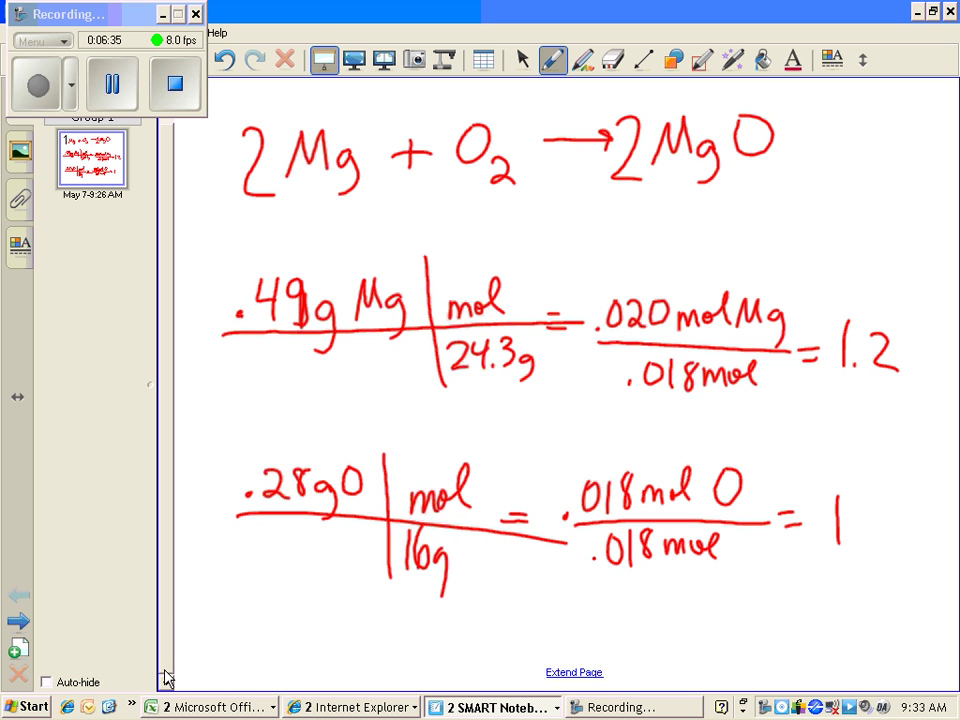
mouse_move(428, 645)
left_mouse_down()
mouse_move(452, 622)
mouse_move(488, 665)
left_mouse_up()
left_click_drag(520, 608, 518, 610)
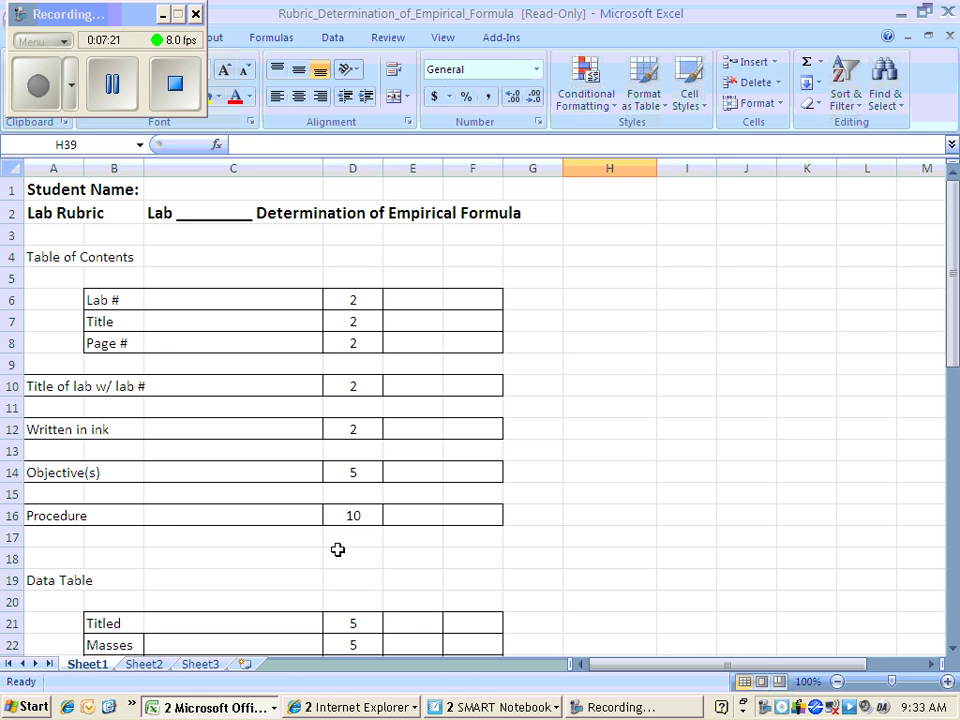
- Page the Excel rubric down to row 23, showing Sample Calculation and Conclusion criteria
left_click(951, 643)
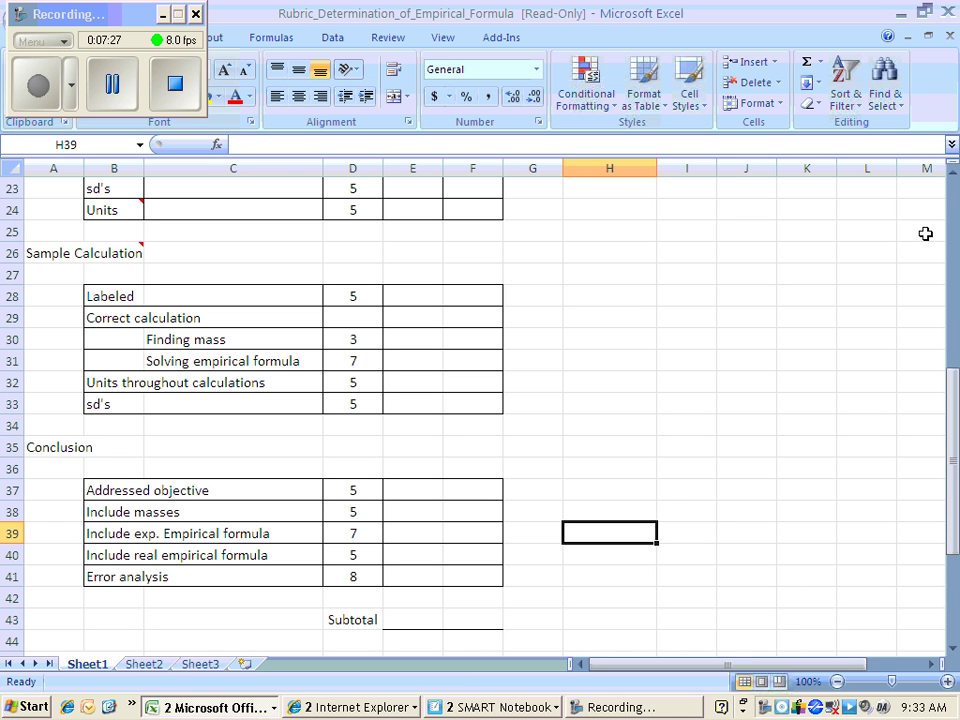
left_click(952, 172)
left_click(952, 172)
left_click(952, 172)
left_click(952, 172)
left_click(952, 172)
left_click(952, 172)
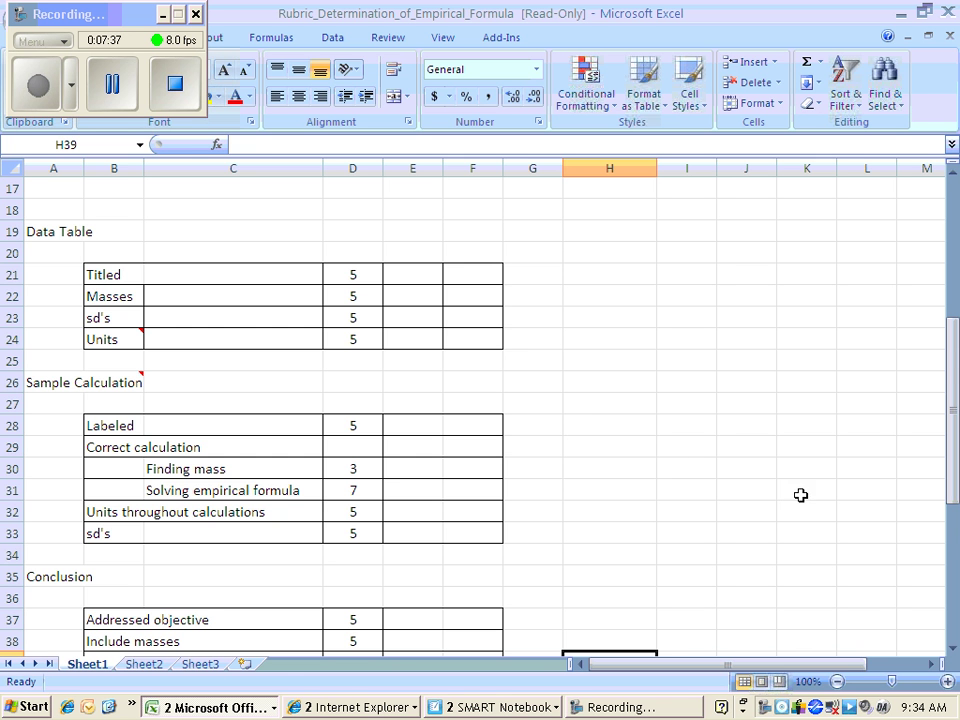
left_click(953, 648)
left_click(953, 648)
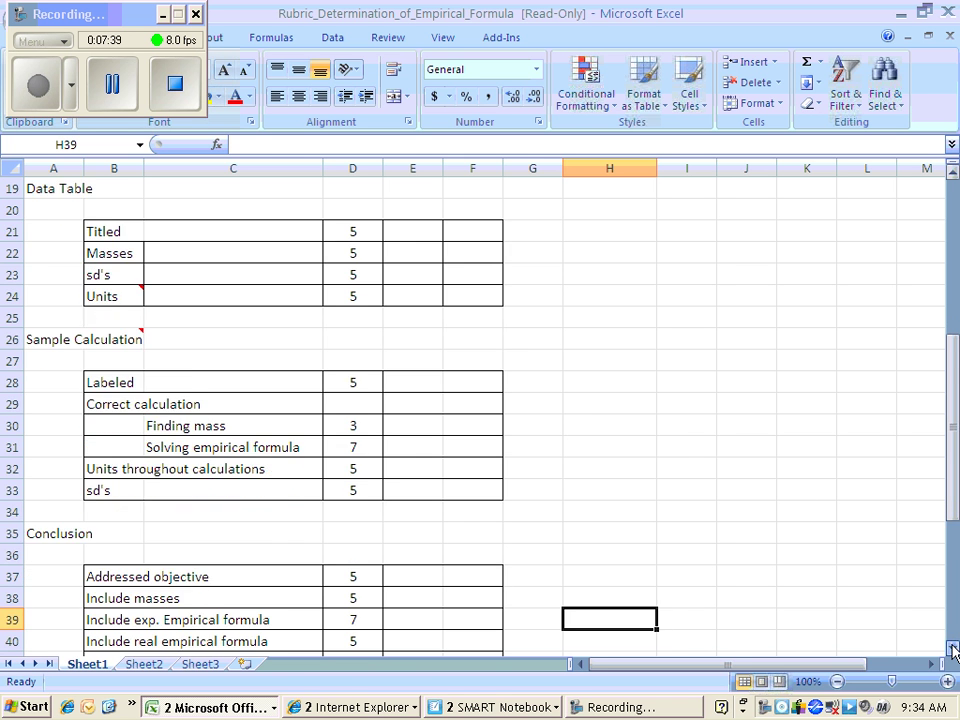
left_click(953, 648)
left_click(953, 648)
left_click(953, 648)
left_click(953, 648)
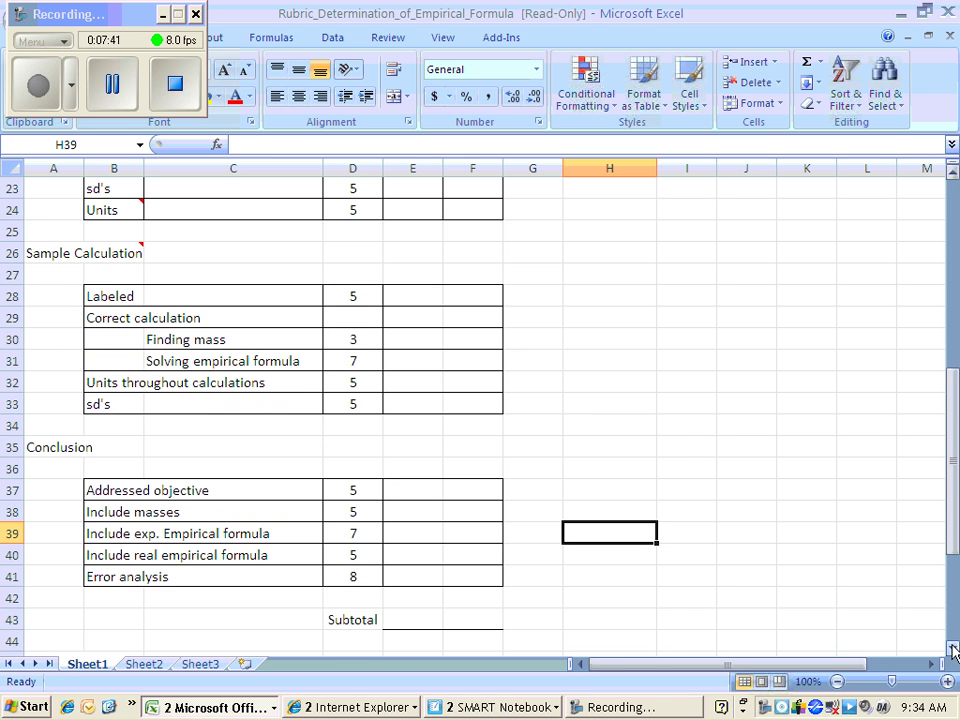